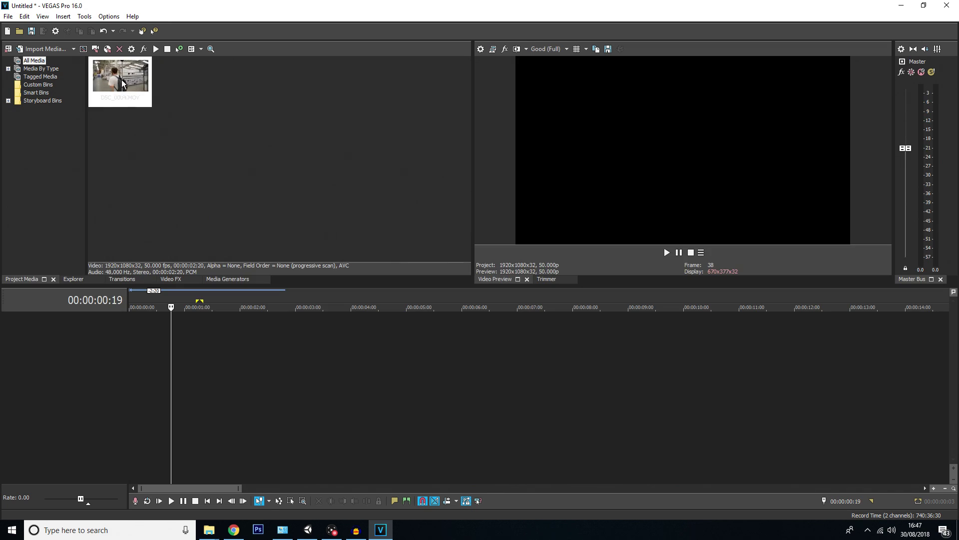
Step: Place DSC_0004.MOV at the start of the timeline and preview it
left_click_drag(122, 79, 117, 340)
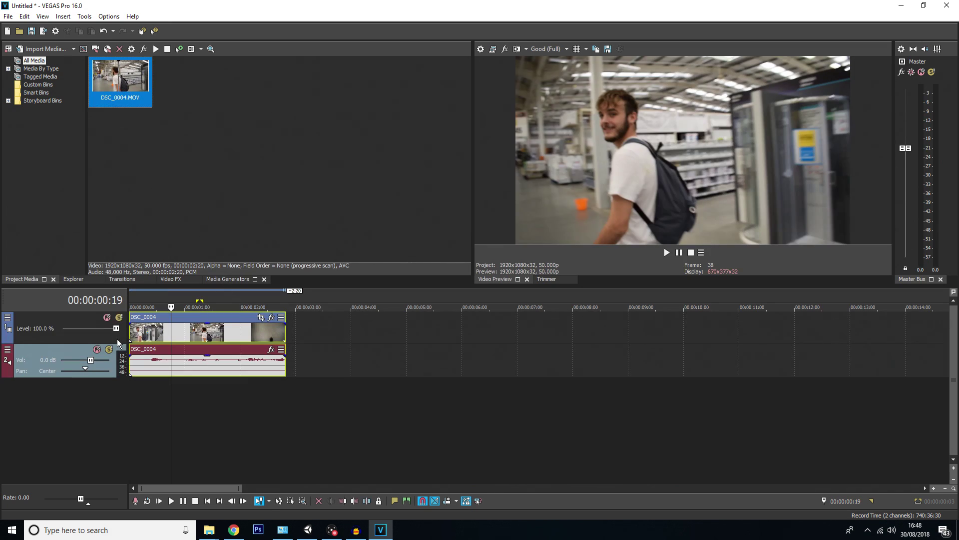
left_click(132, 334)
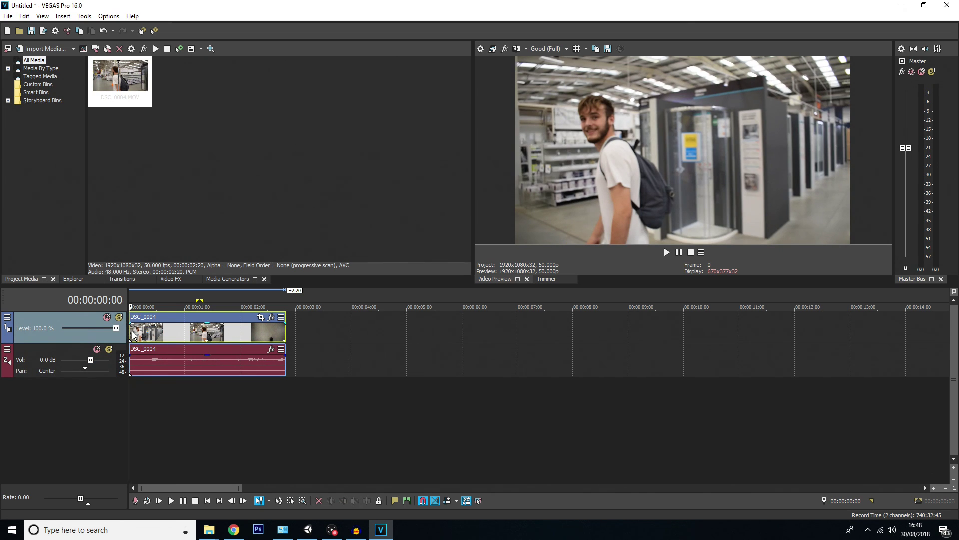
key("space")
left_click_drag(129, 307, 128, 307)
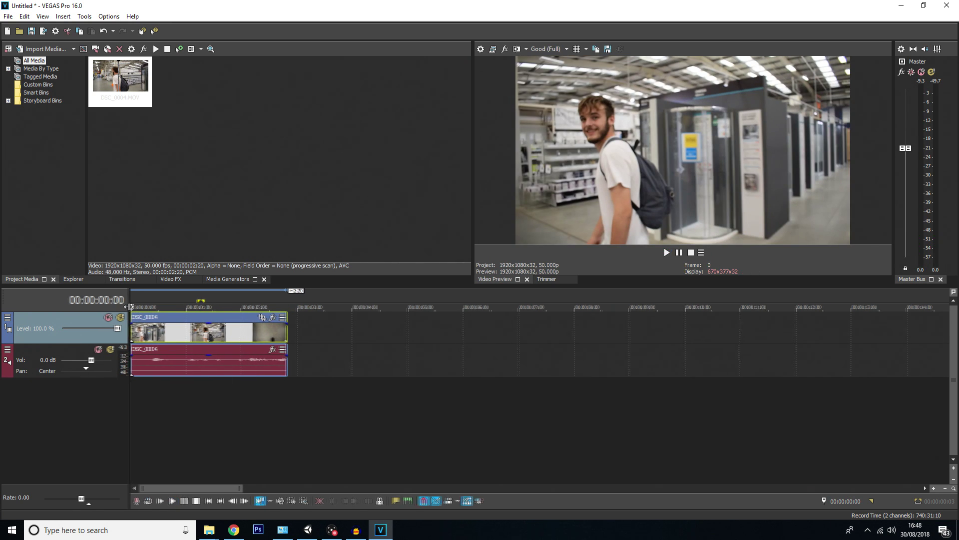
left_click(217, 400)
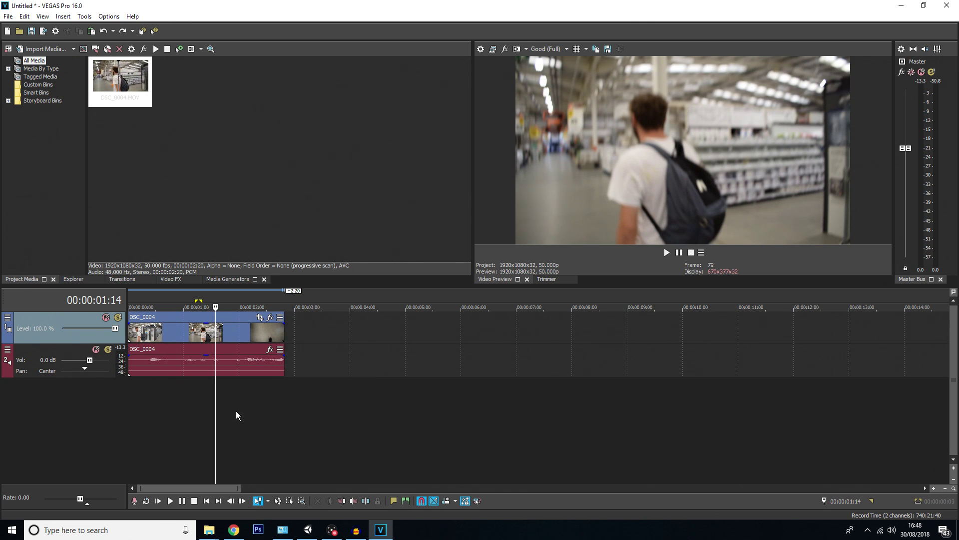
Step: Insert a new top video track and ungroup the DSC_0004 video from its audio
right_click(225, 404)
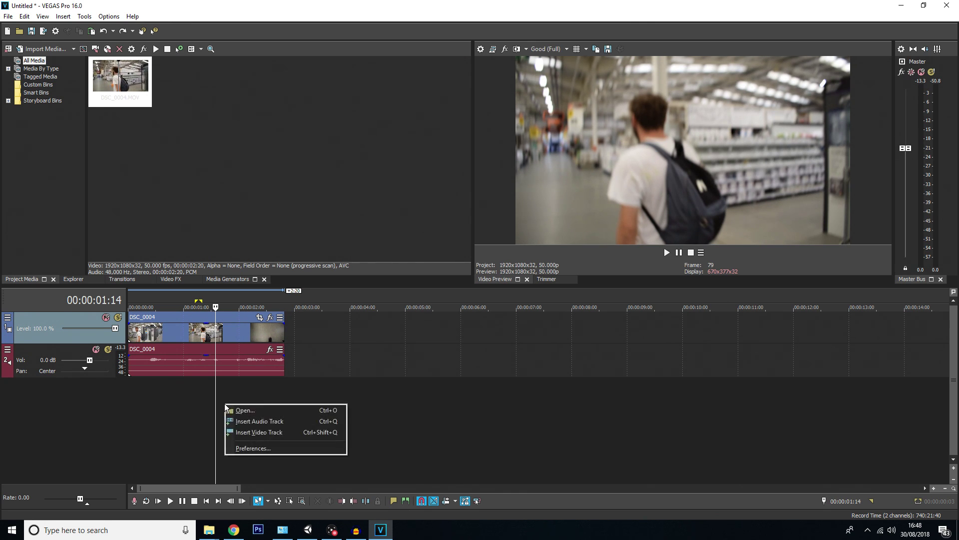
left_click(256, 433)
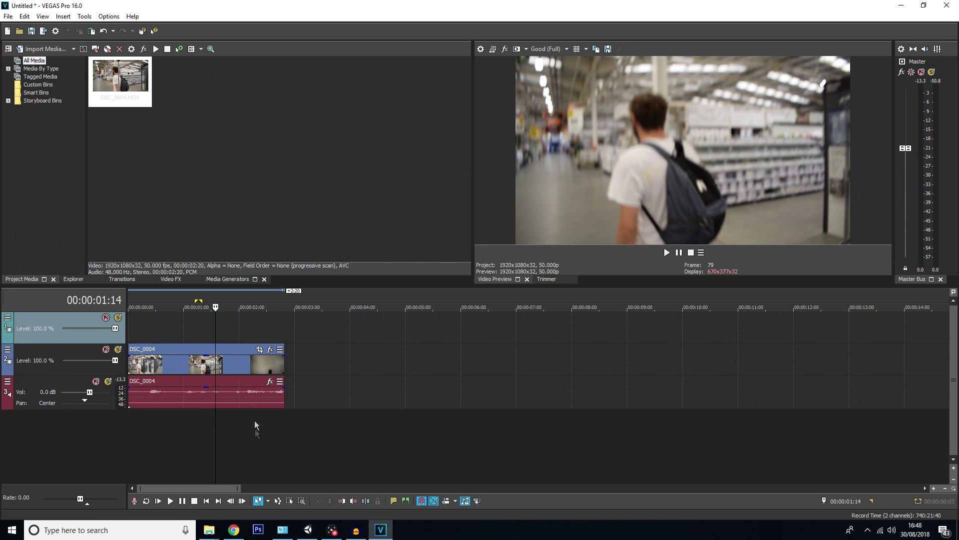
left_click(170, 365)
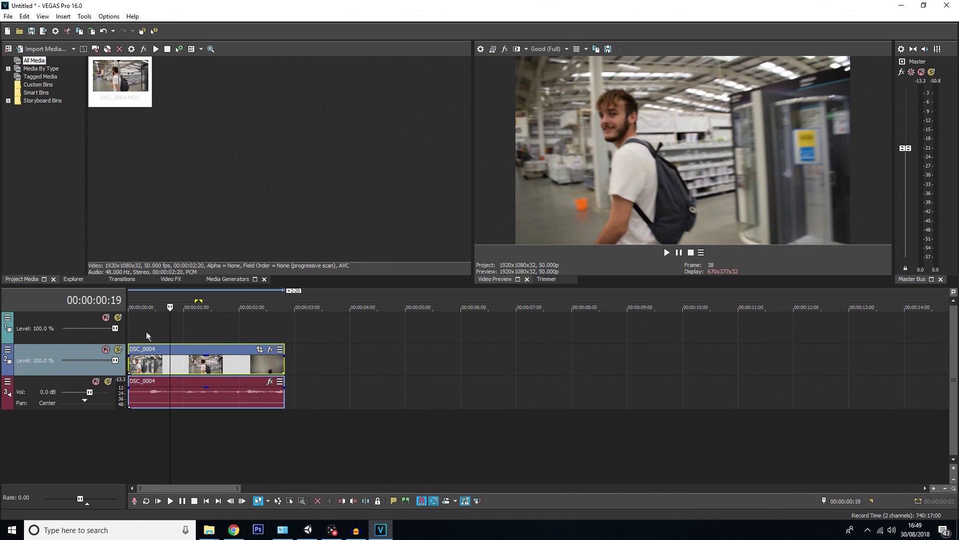
key("u")
Step: Copy the DSC_0004 video event and paste it at the start of the new top track
left_click(155, 364)
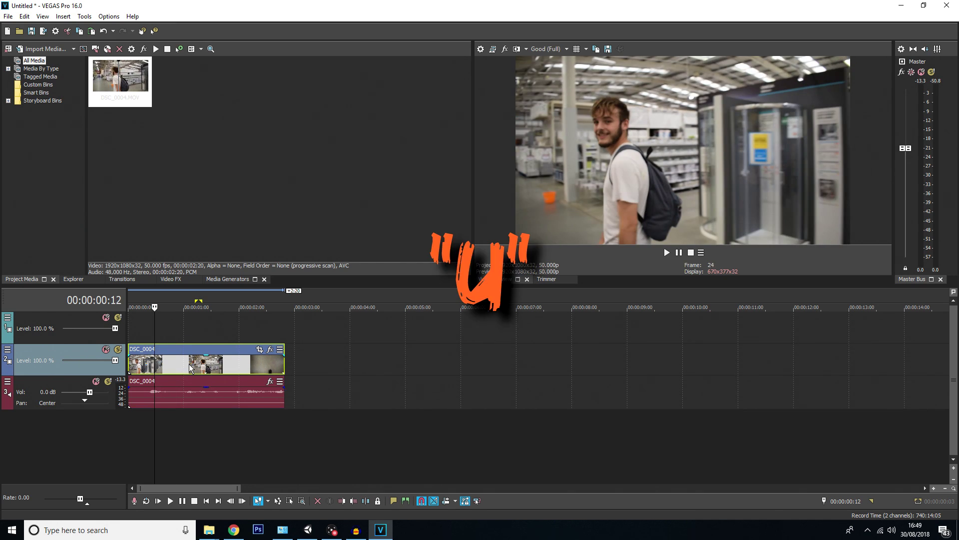
left_click(167, 367)
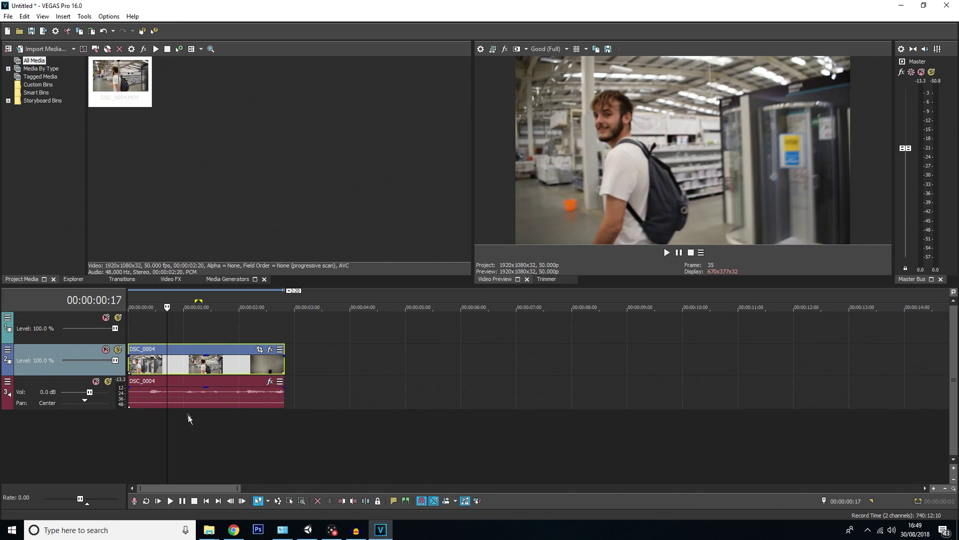
mouse_move(165, 362)
left_mouse_down()
mouse_move(210, 362)
mouse_move(160, 361)
left_mouse_up()
left_click(150, 366)
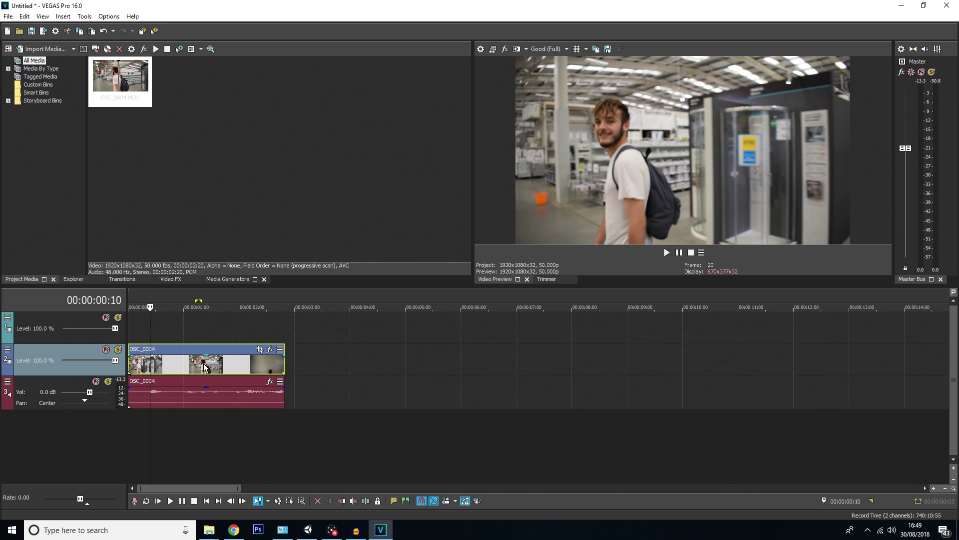
key("ctrl+c")
left_click(129, 324)
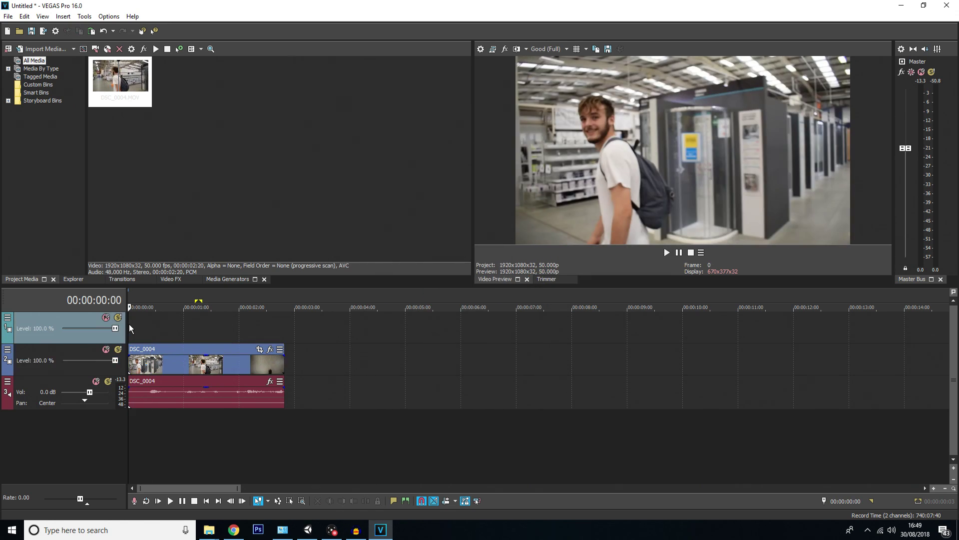
key("ctrl+v")
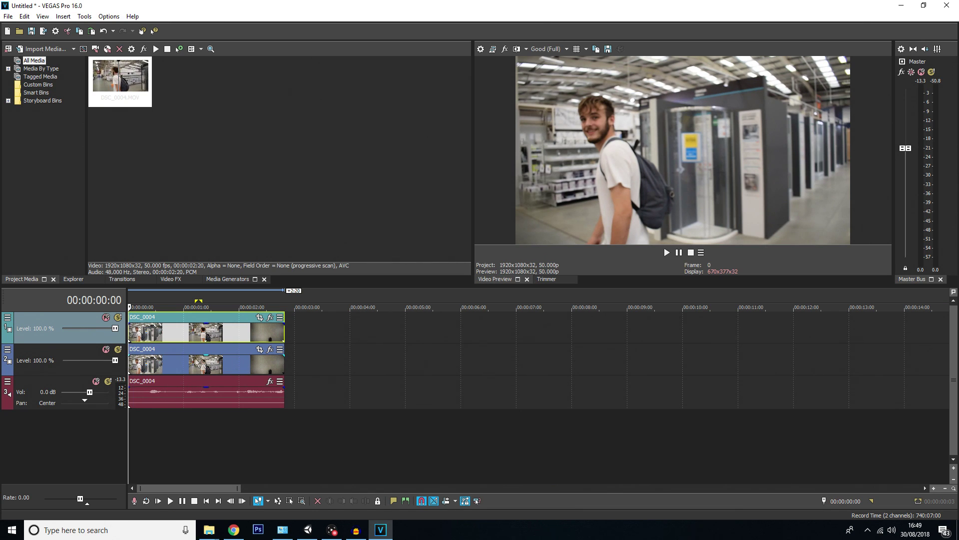
mouse_move(205, 390)
Step: Split the top clip at 00:00:01:10 and delete the later part
key("space")
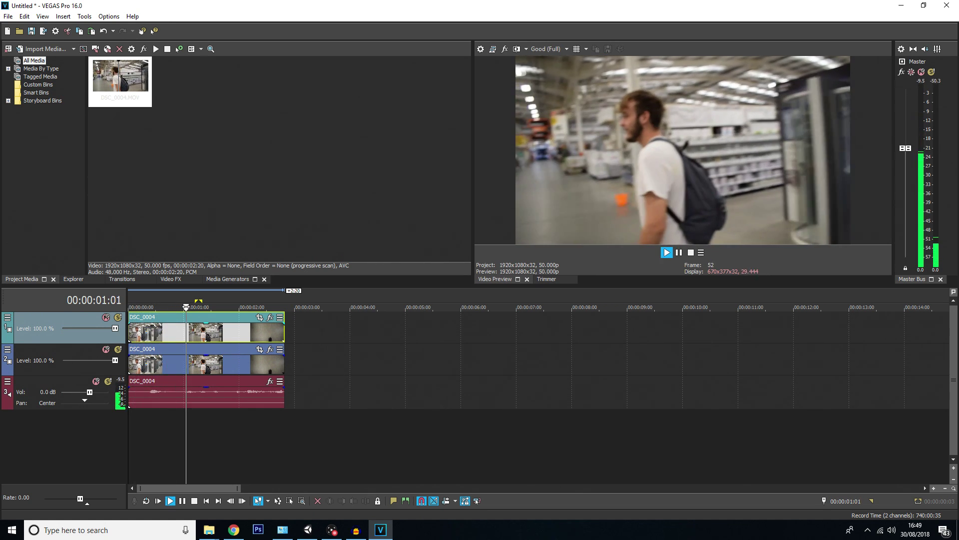
key("space")
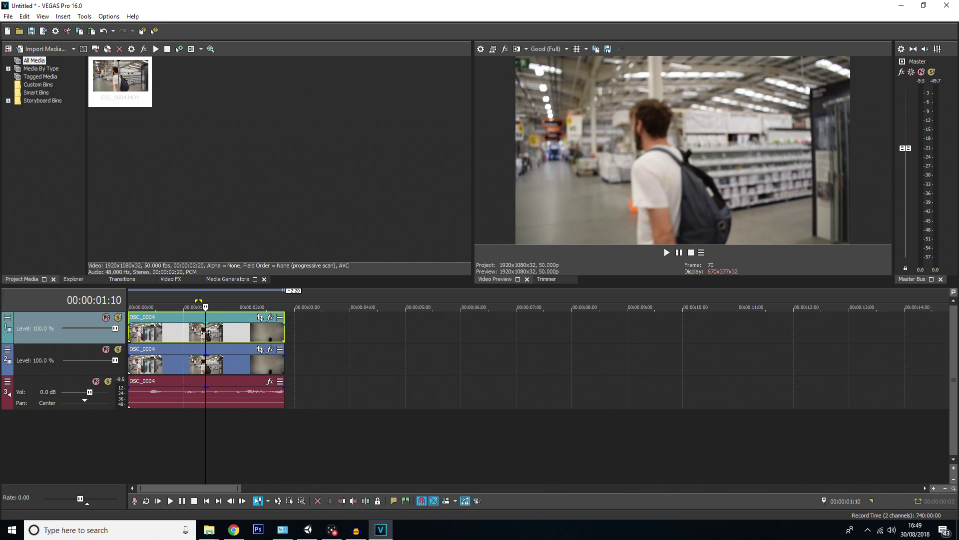
key("s")
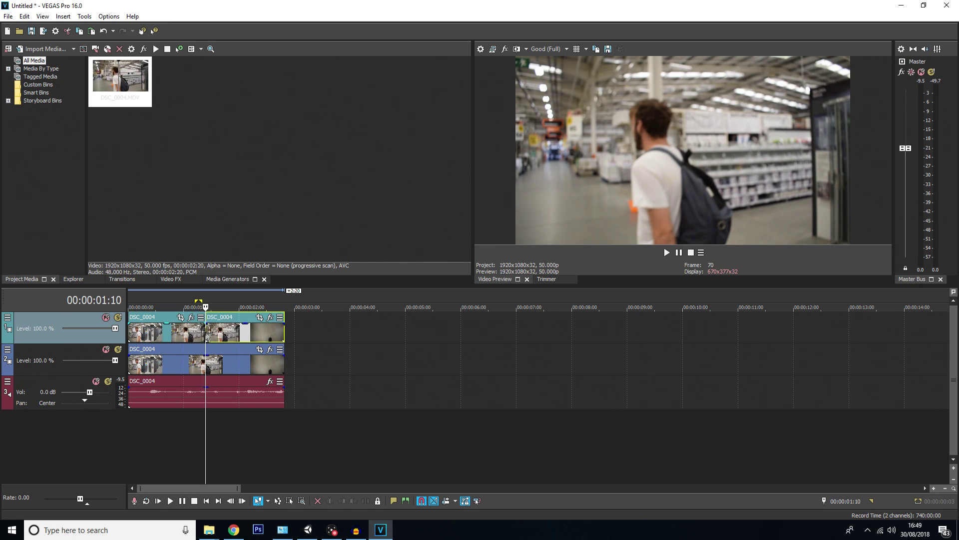
left_click(227, 332)
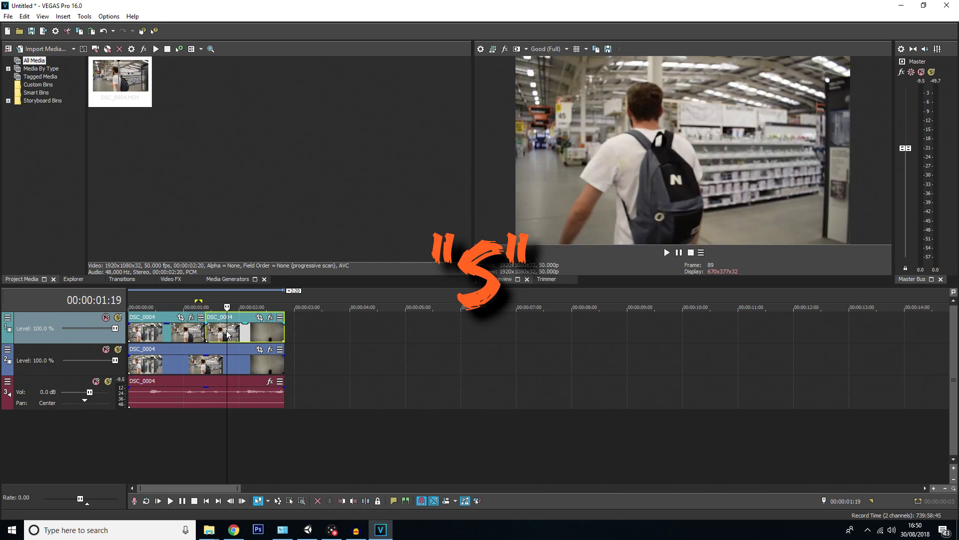
key("Delete")
Step: Play back the trimmed clip and park on a frame showing the man's face
left_click(153, 333)
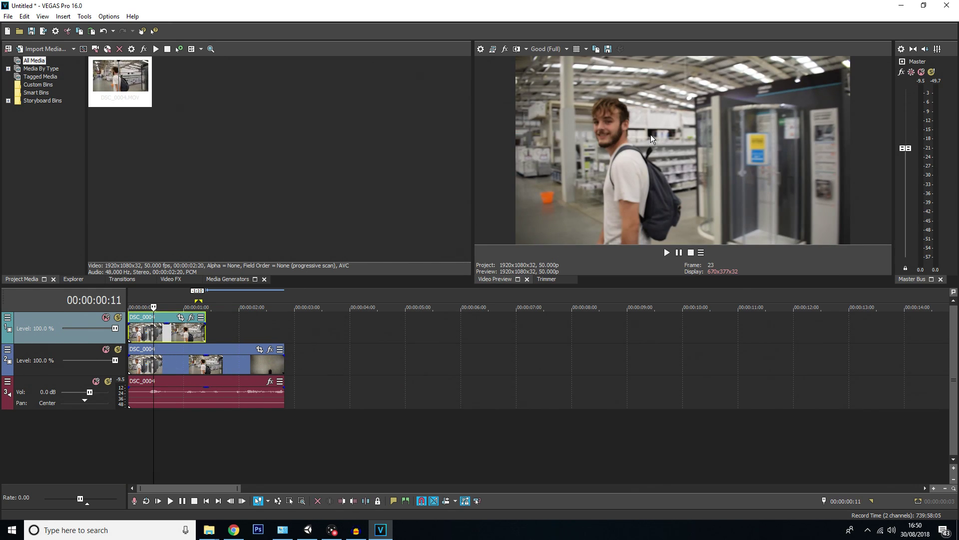
key("space")
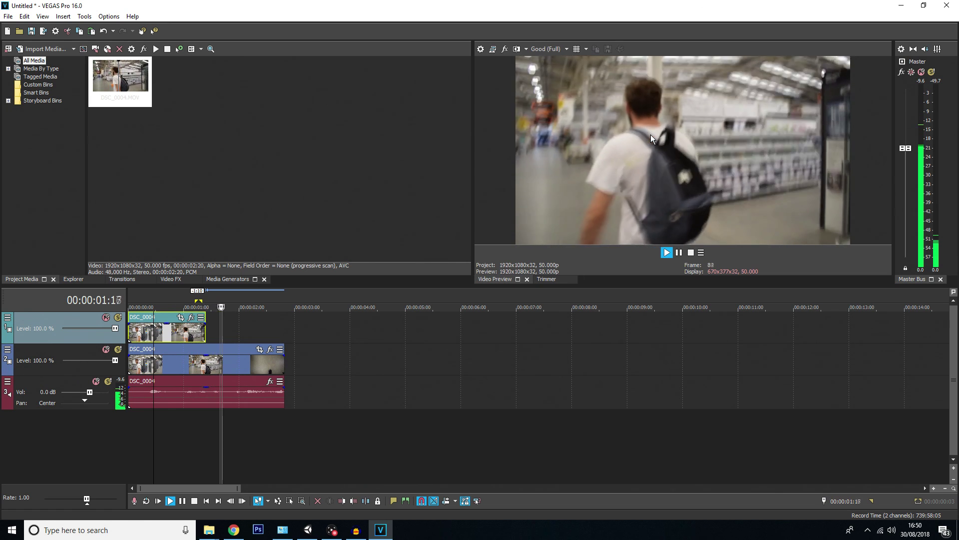
left_click(180, 330)
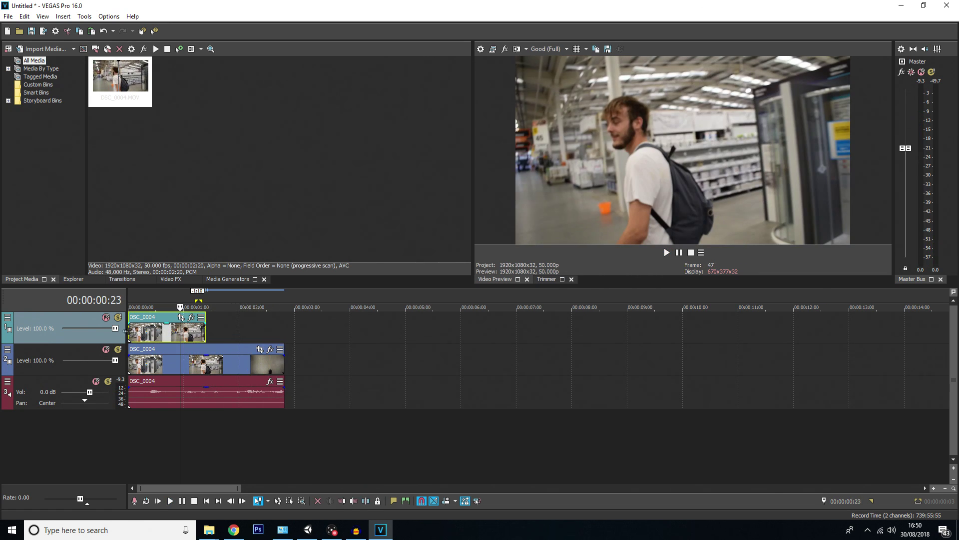
left_click(138, 334)
left_click(164, 360)
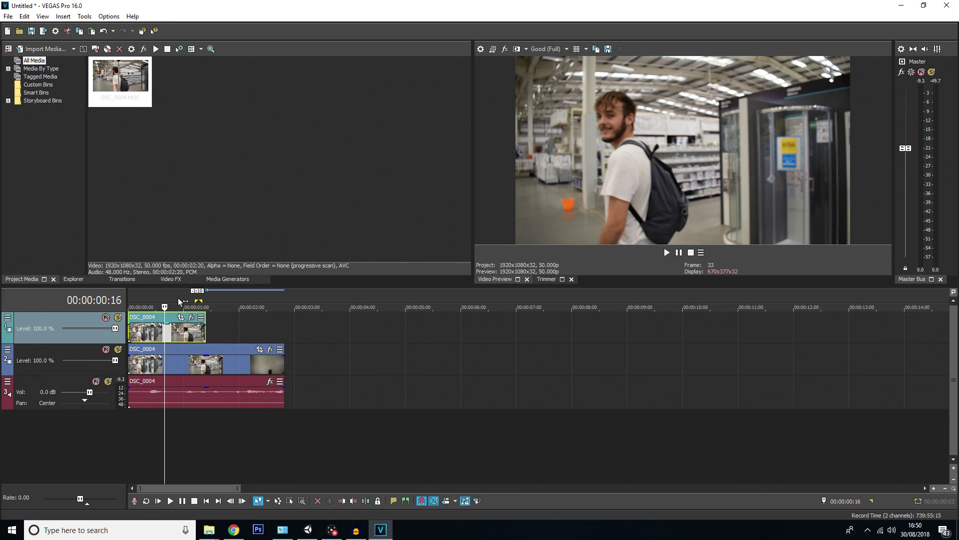
Step: Apply Bézier Masking's Circle preset to the top clip and shift the mask toward the man's head
left_click(170, 278)
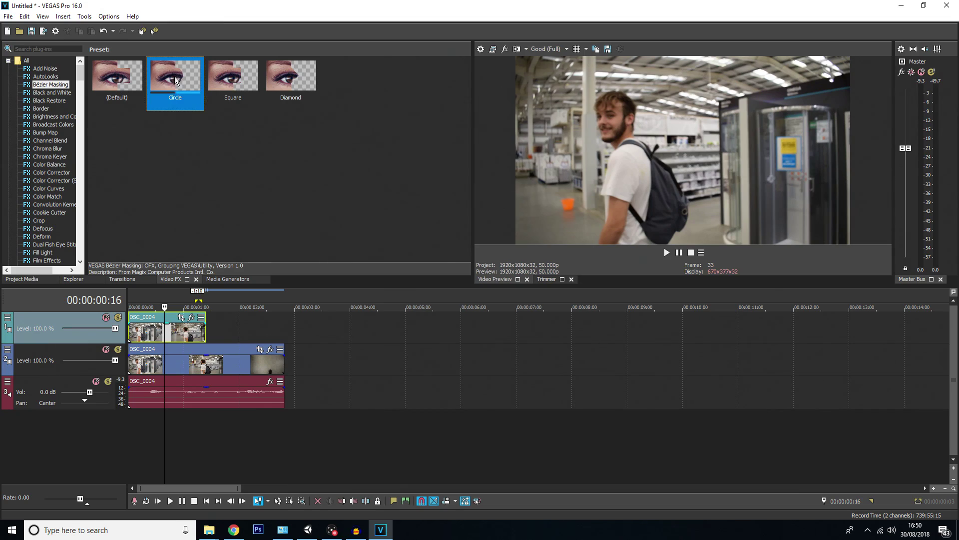
left_click_drag(153, 334, 152, 335)
mouse_move(695, 156)
left_mouse_down()
mouse_move(684, 150)
mouse_move(708, 160)
left_mouse_up()
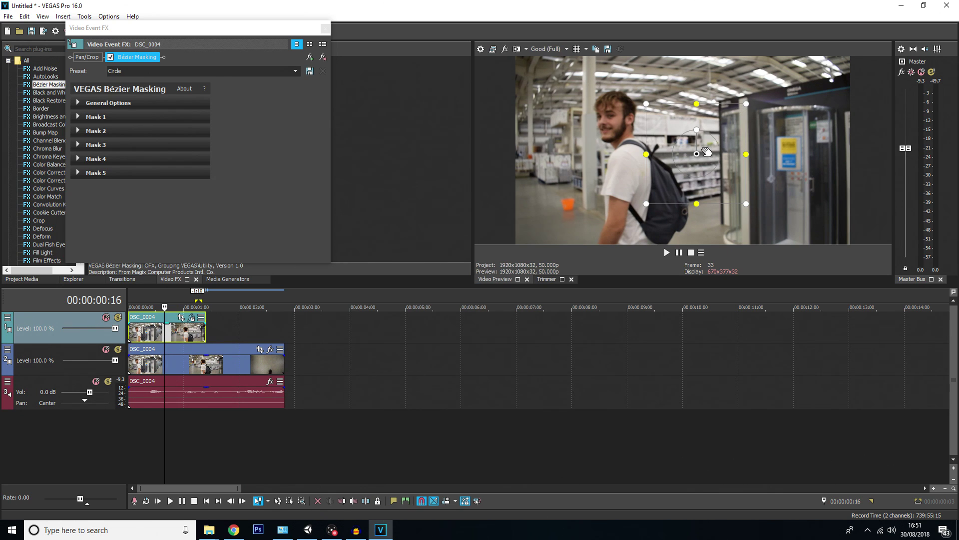
mouse_move(711, 152)
left_mouse_down()
mouse_move(695, 147)
mouse_move(706, 149)
left_mouse_up()
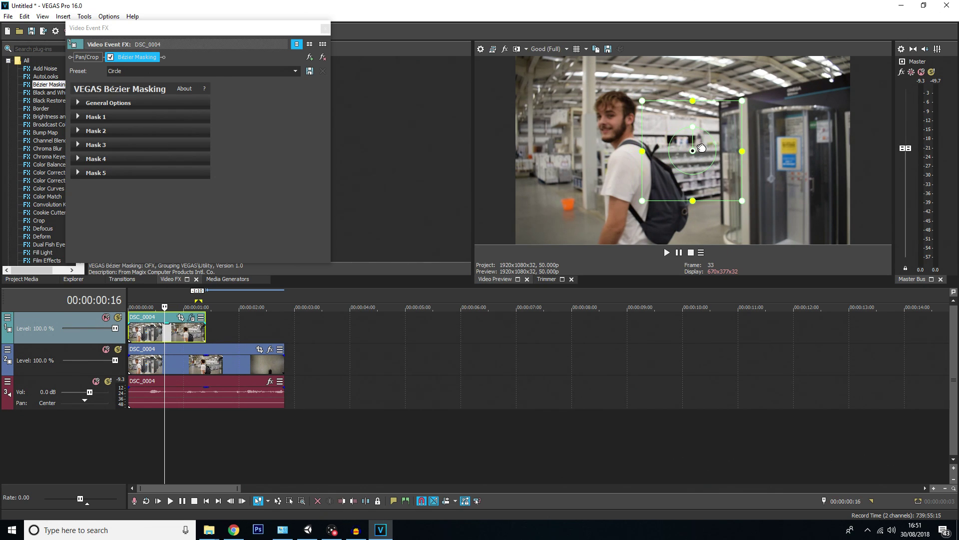
Step: Solo the masked top track and review its playback from the start
left_click(172, 334)
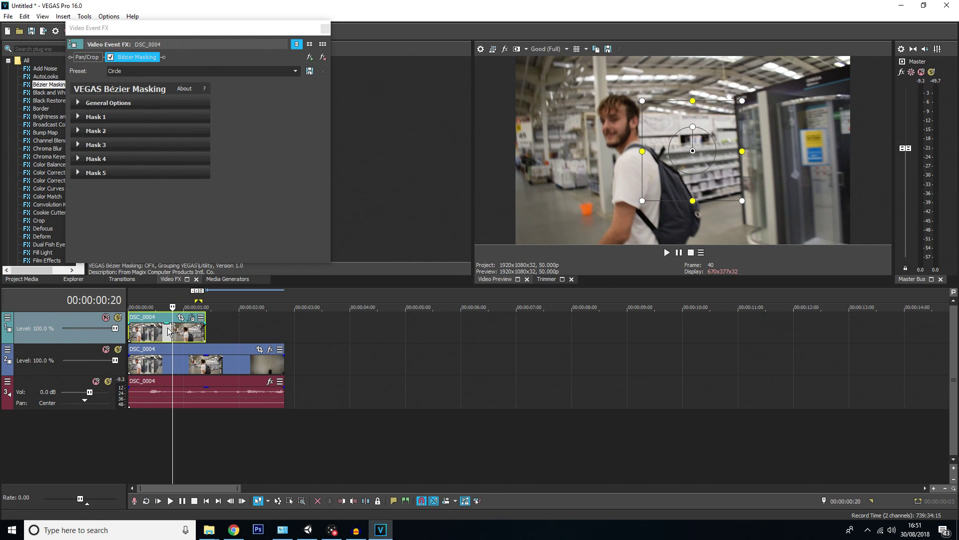
key("x")
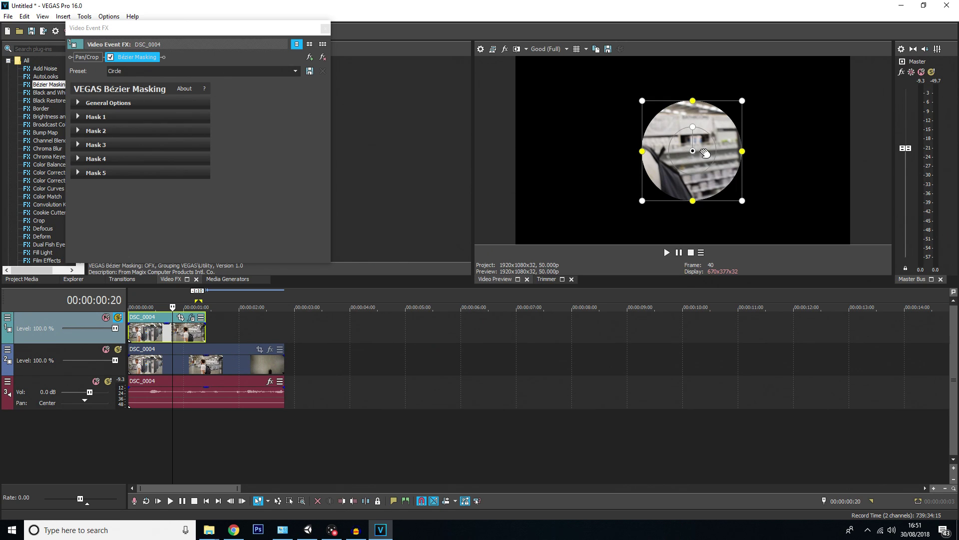
key("ctrl+Home")
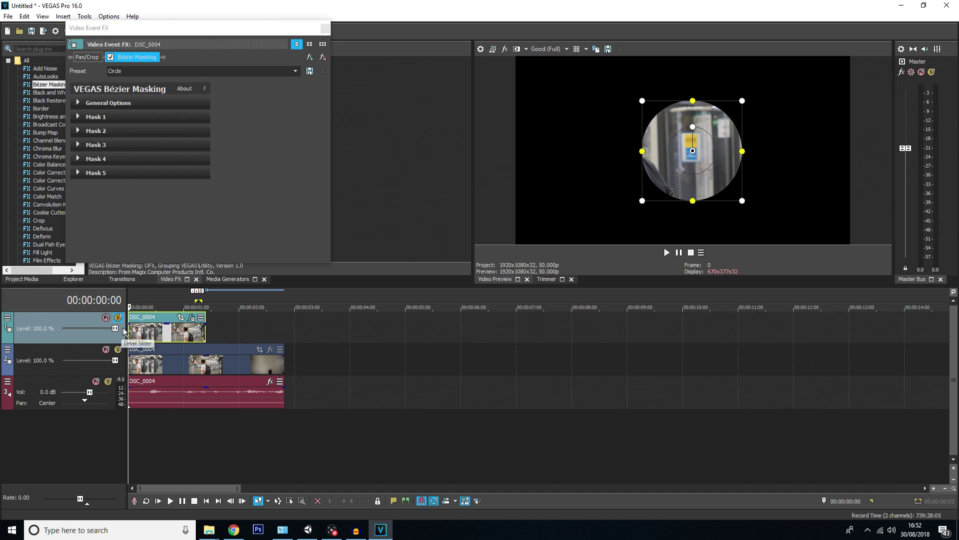
key("space")
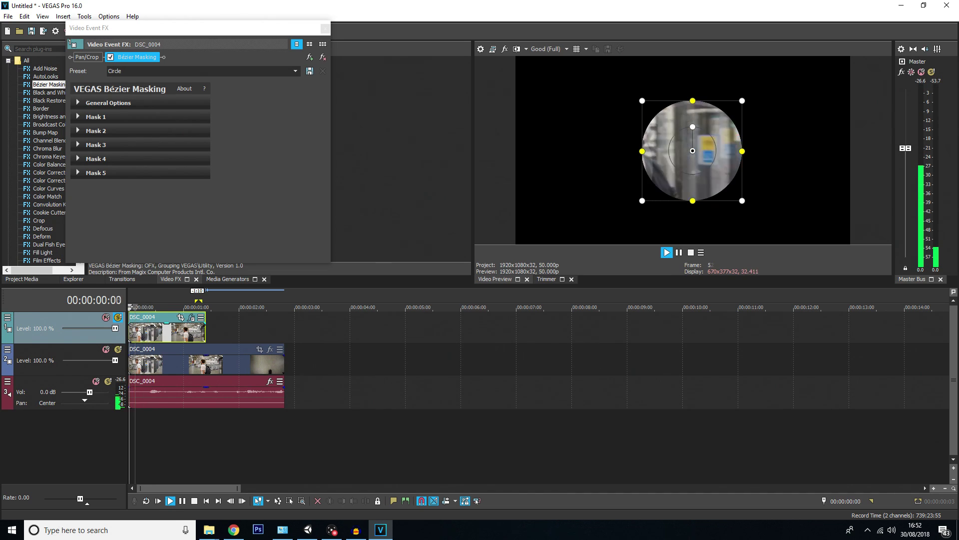
key("space")
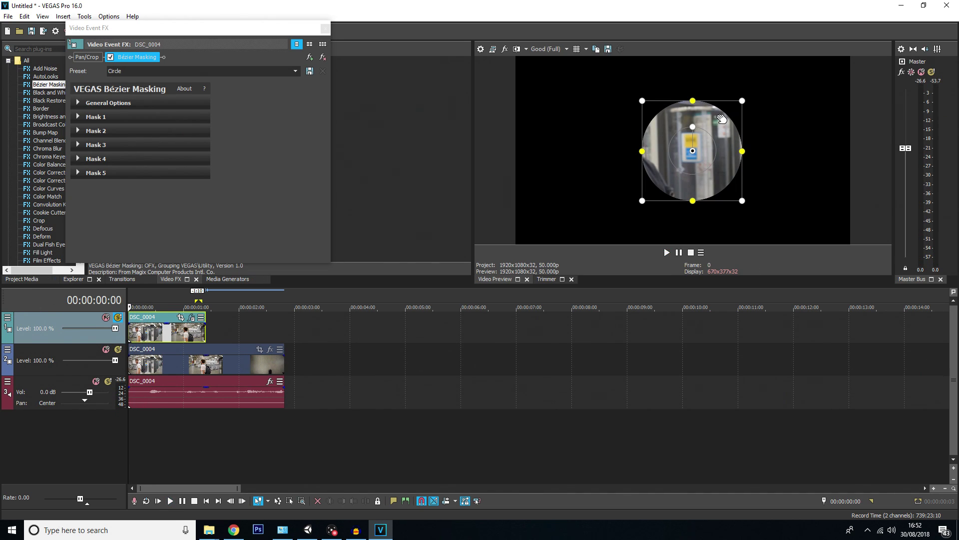
Step: Move the circular mask over the face, shrink it, and widen the settings window
left_click_drag(721, 118, 620, 83)
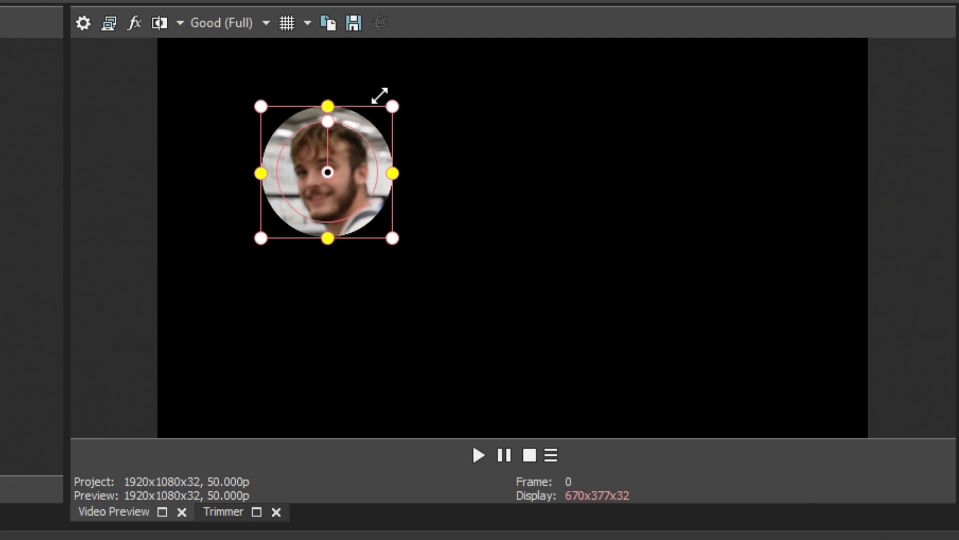
mouse_move(380, 96)
left_mouse_down()
mouse_move(328, 120)
mouse_move(374, 106)
left_mouse_up()
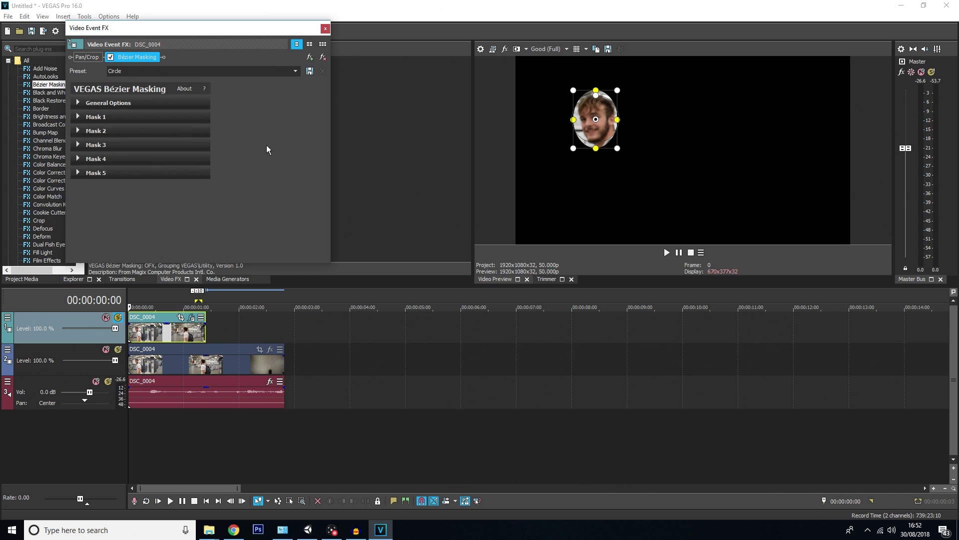
left_click_drag(158, 28, 183, 23)
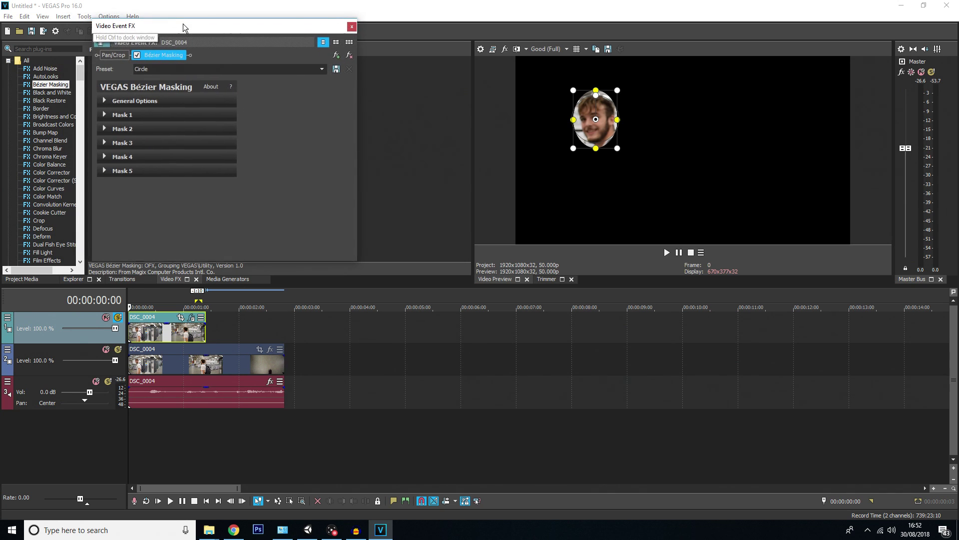
Step: Expand Mask 1, enlarge the Video Event FX window, and set Width 1 to about 0.136
left_click(103, 114)
left_click_drag(356, 259, 435, 363)
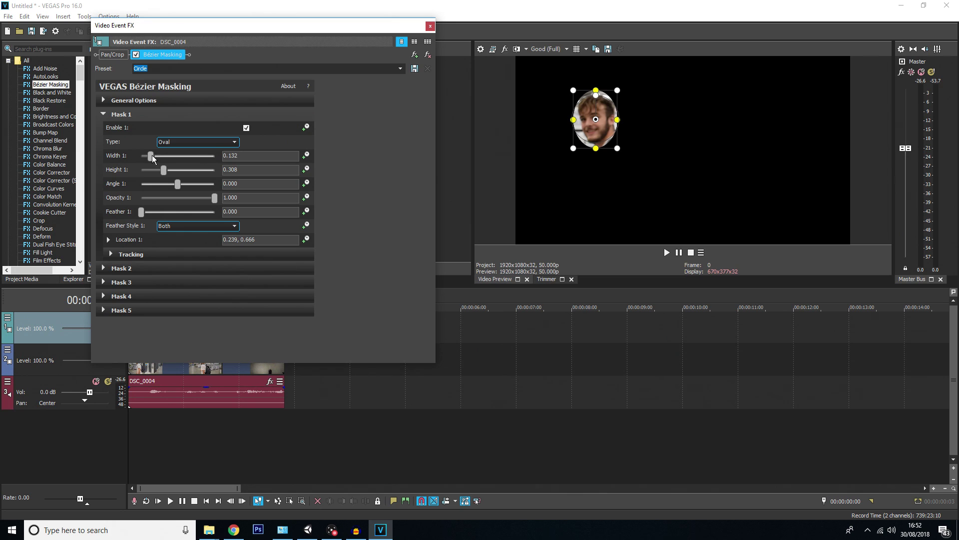
mouse_move(152, 155)
left_mouse_down()
mouse_move(162, 155)
mouse_move(151, 155)
left_mouse_up()
Step: Feather the oval mask, trying In and Out styles before settling on Both with Feather 4.762
mouse_move(142, 215)
left_mouse_down()
mouse_move(170, 213)
mouse_move(152, 214)
left_mouse_up()
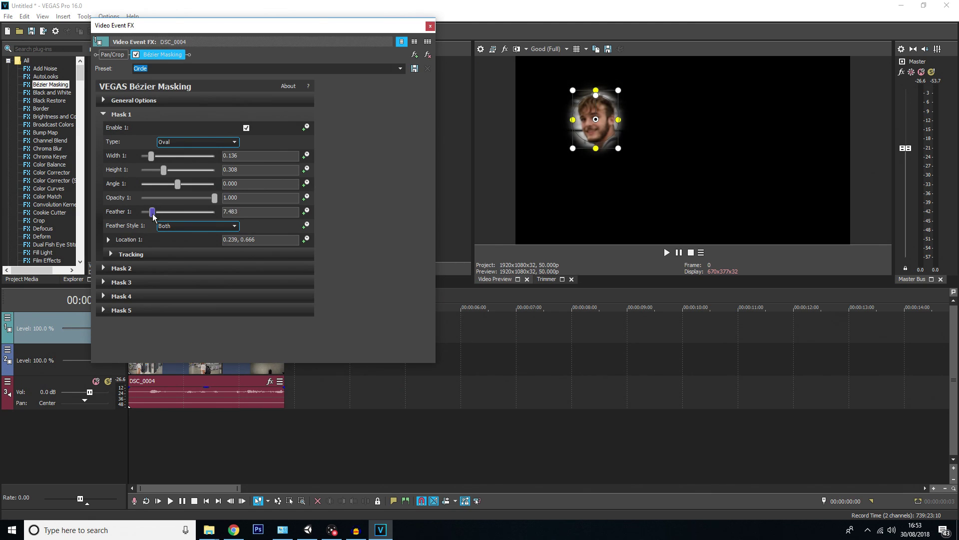
left_click(178, 226)
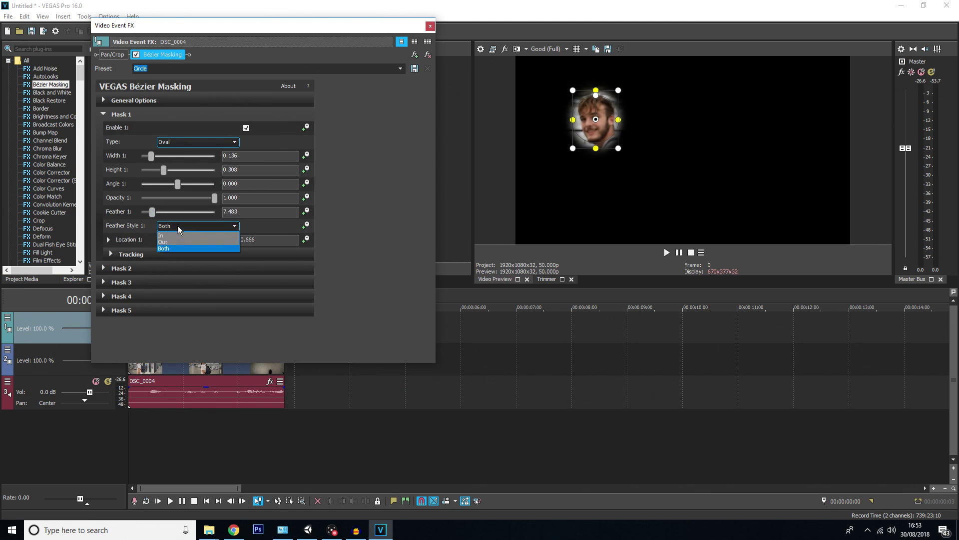
left_click(178, 234)
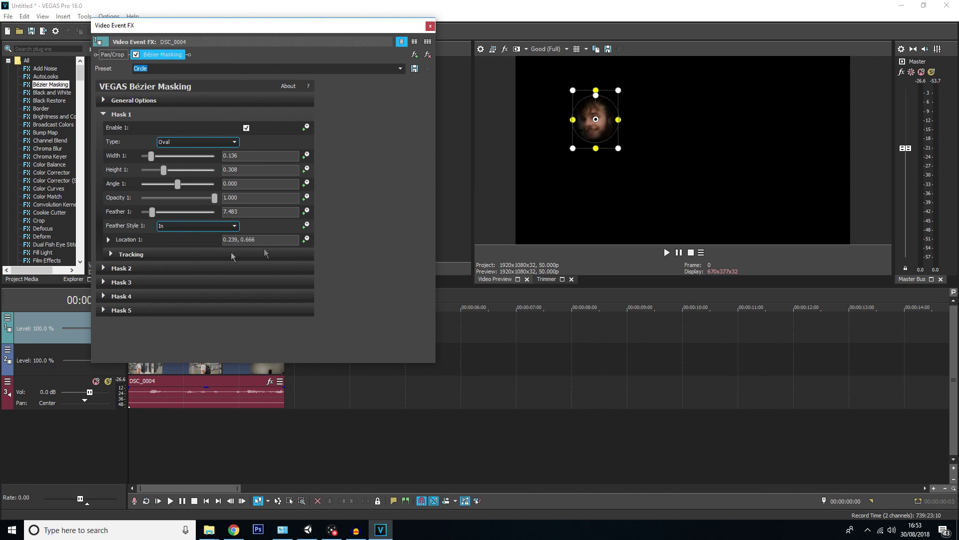
left_click(185, 226)
left_click(174, 243)
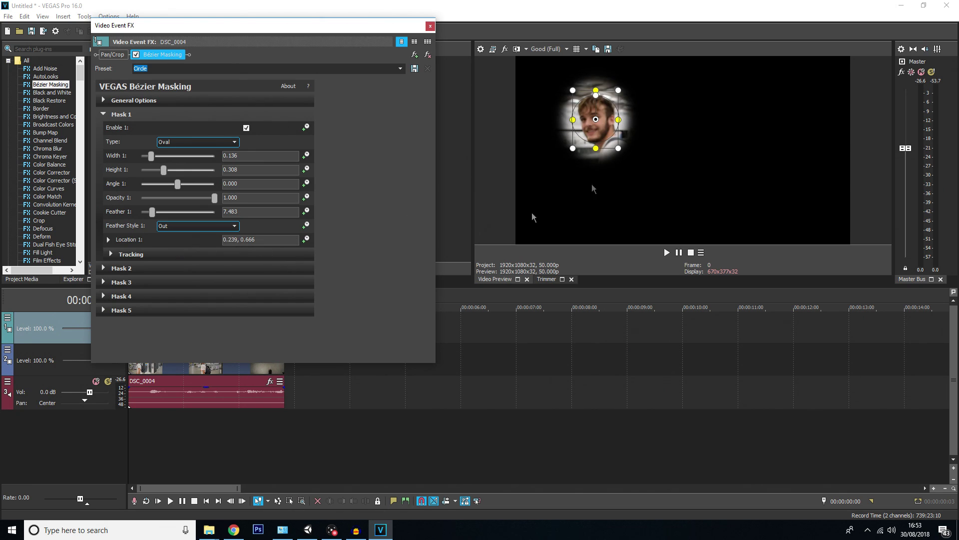
left_click(169, 224)
left_click(173, 248)
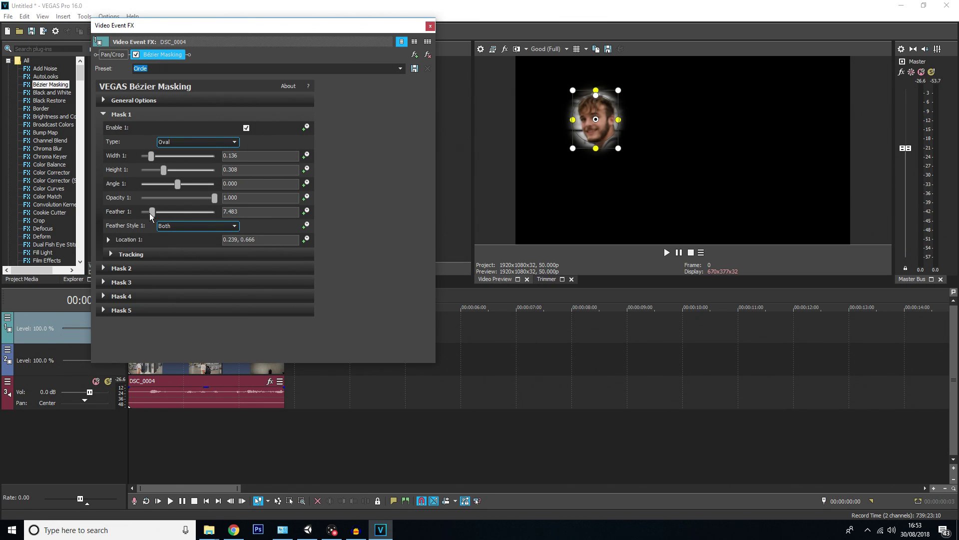
left_click_drag(151, 212, 148, 214)
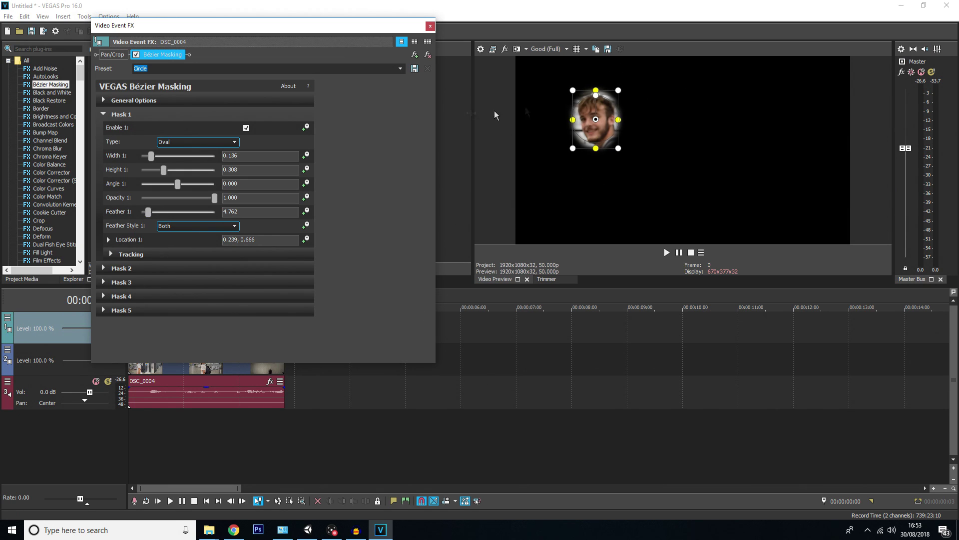
Step: Motion-track Mask 1 through the clip to create location keyframes, and close the effect window
left_click(112, 254)
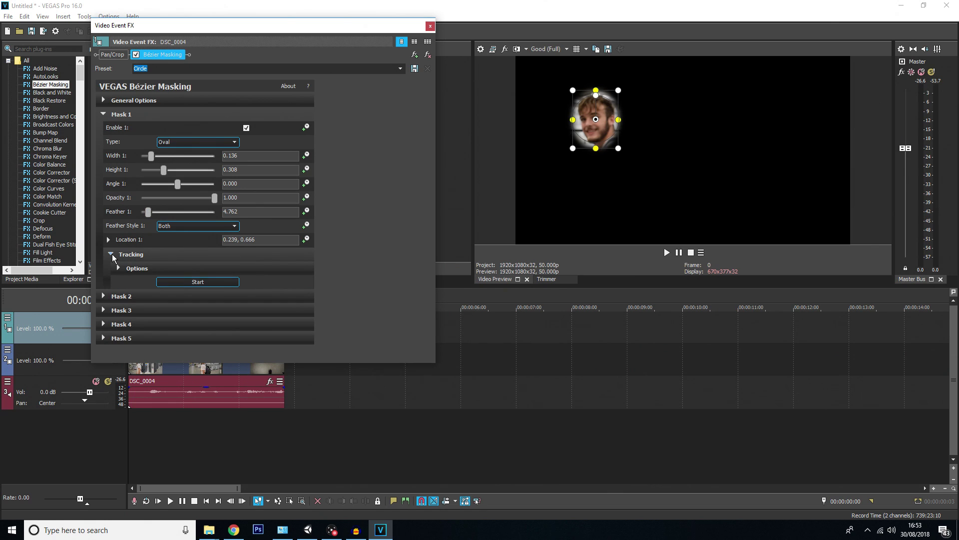
left_click(187, 283)
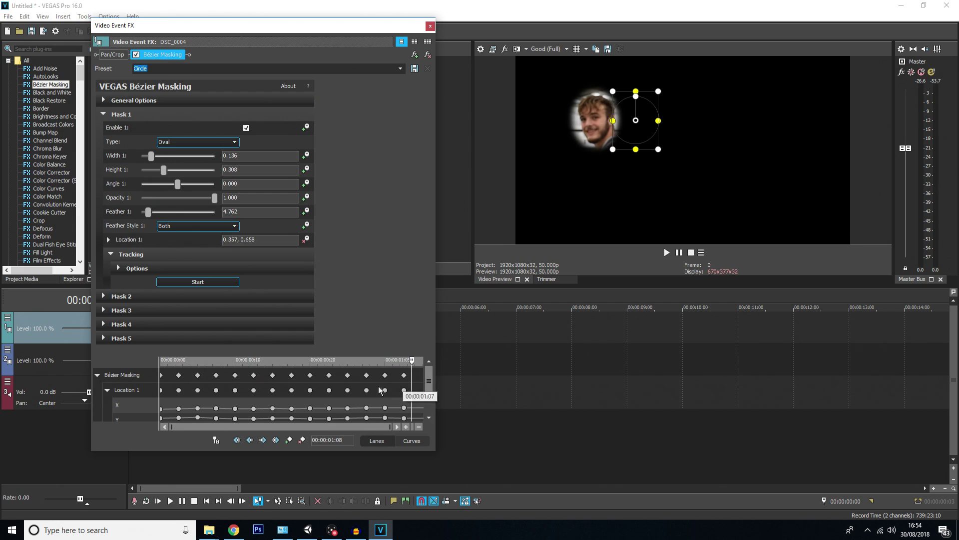
left_click(430, 26)
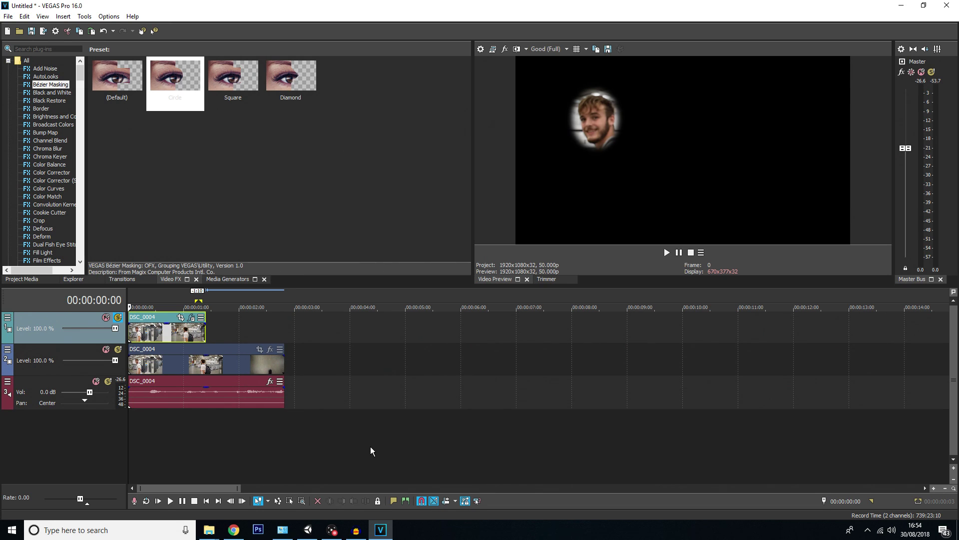
Step: Turn off Solo on track 1 and play back the full shot with the masked face layered on top
key("space")
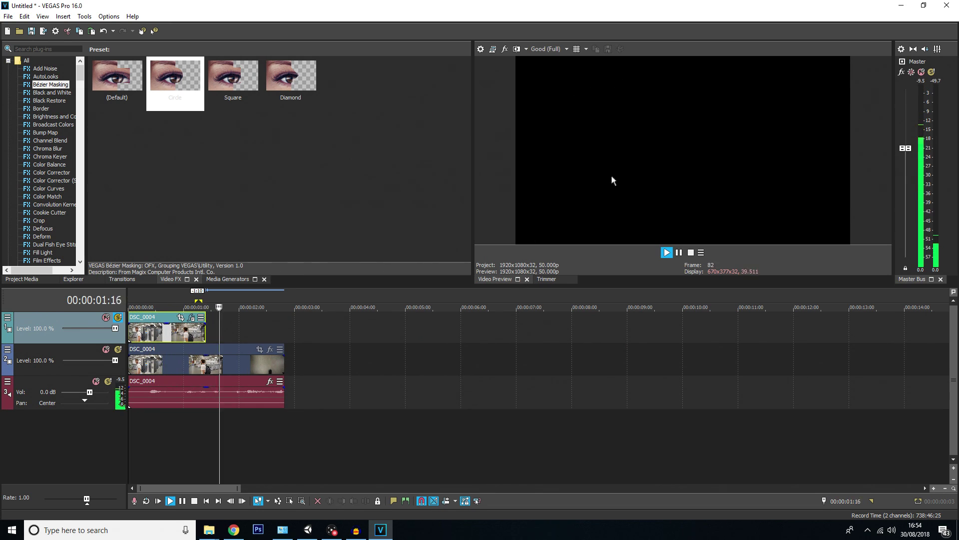
key("space")
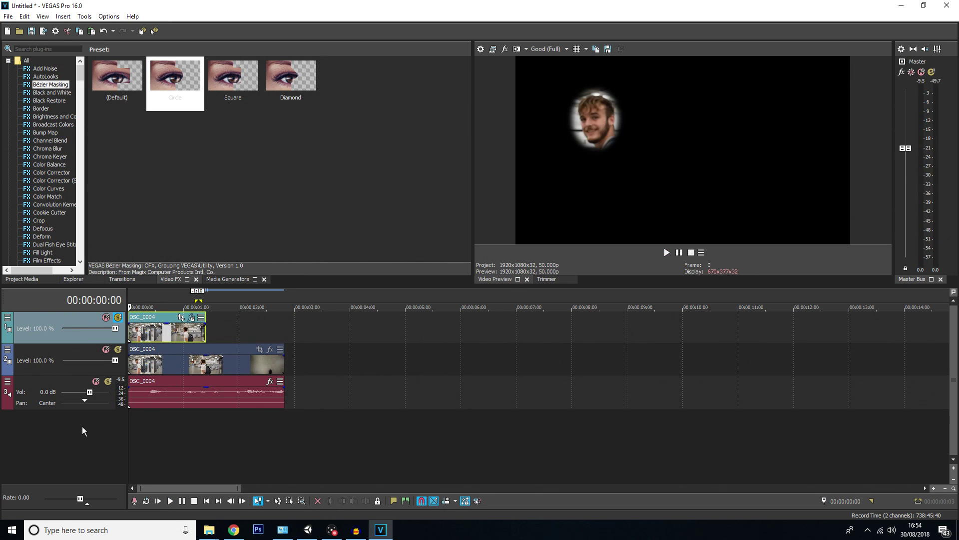
left_click(152, 330)
left_click(118, 317)
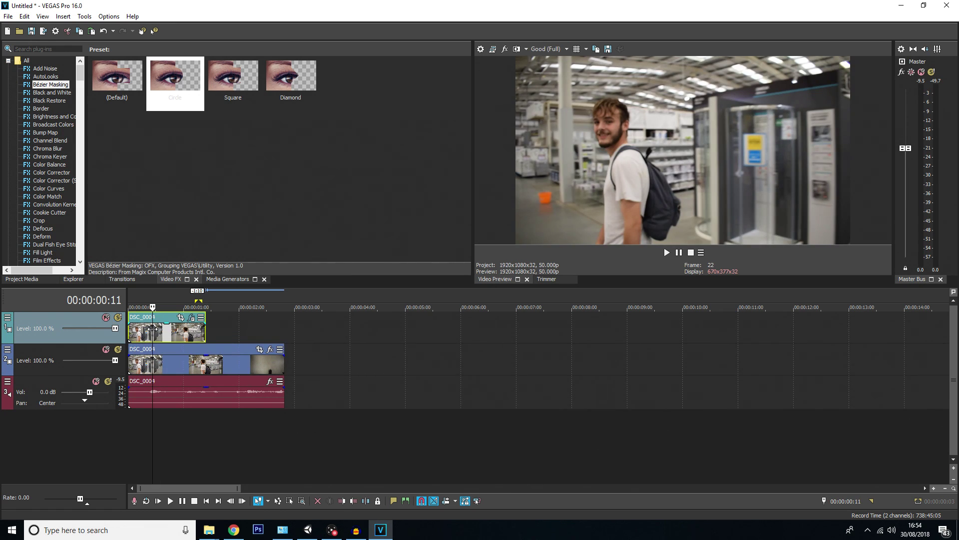
left_click(129, 335)
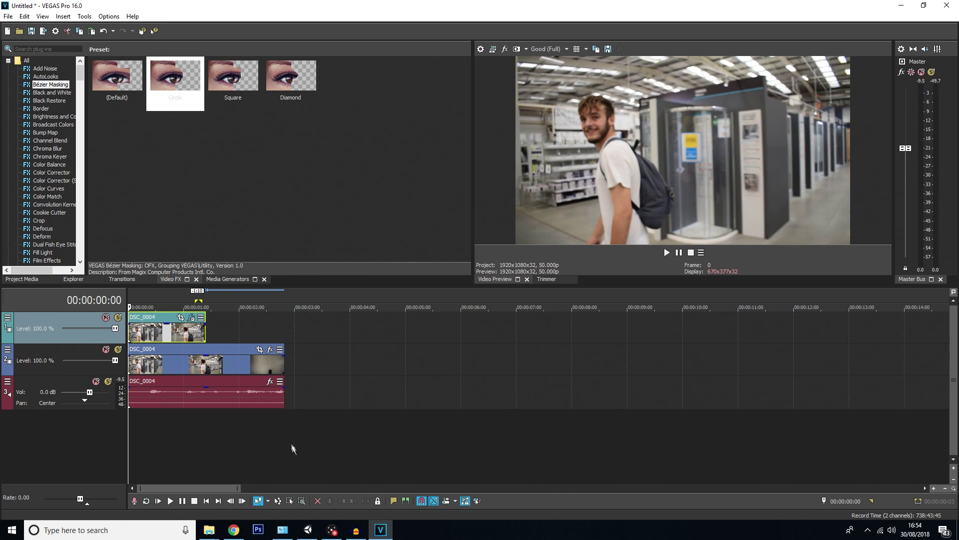
key("space")
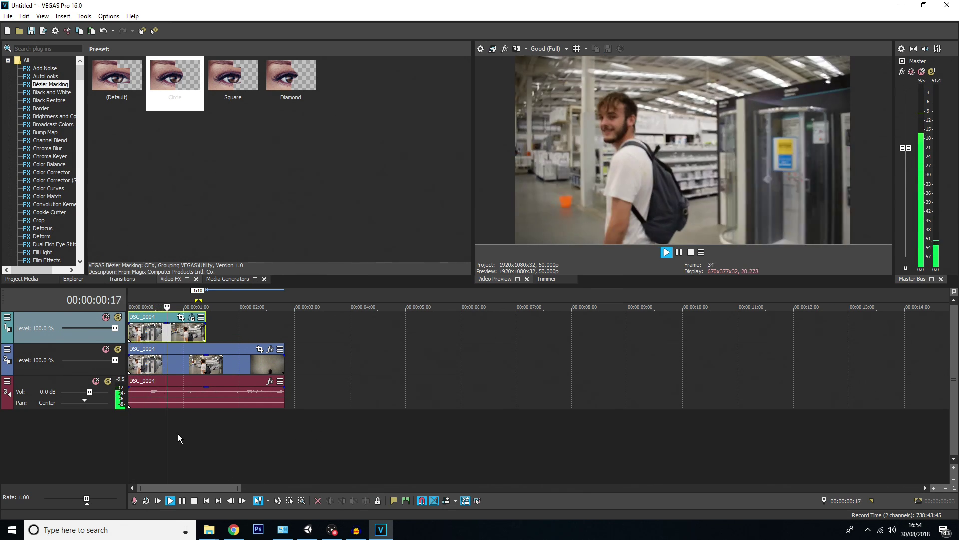
key("space")
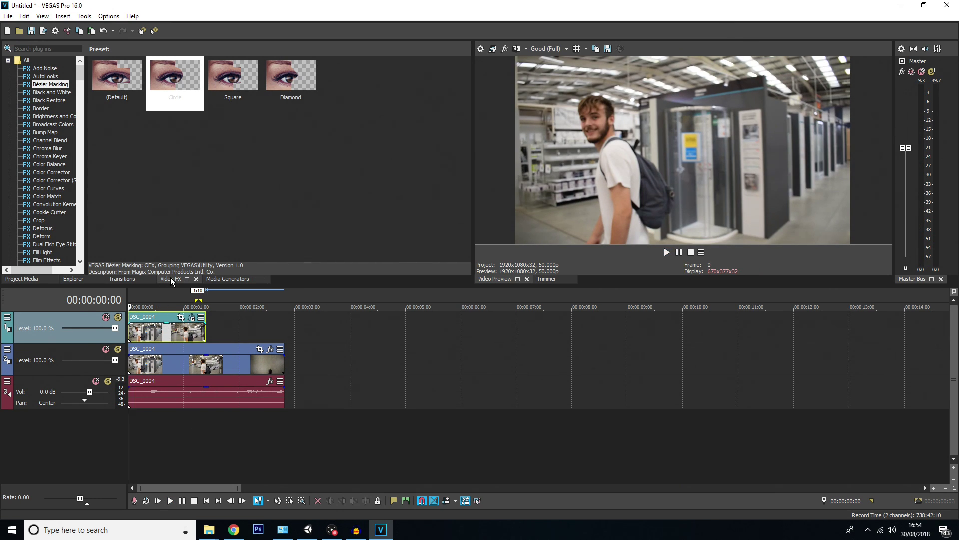
Step: Filter the Video FX list by 'pix' and select Pixelate to show its presets
left_click(46, 49)
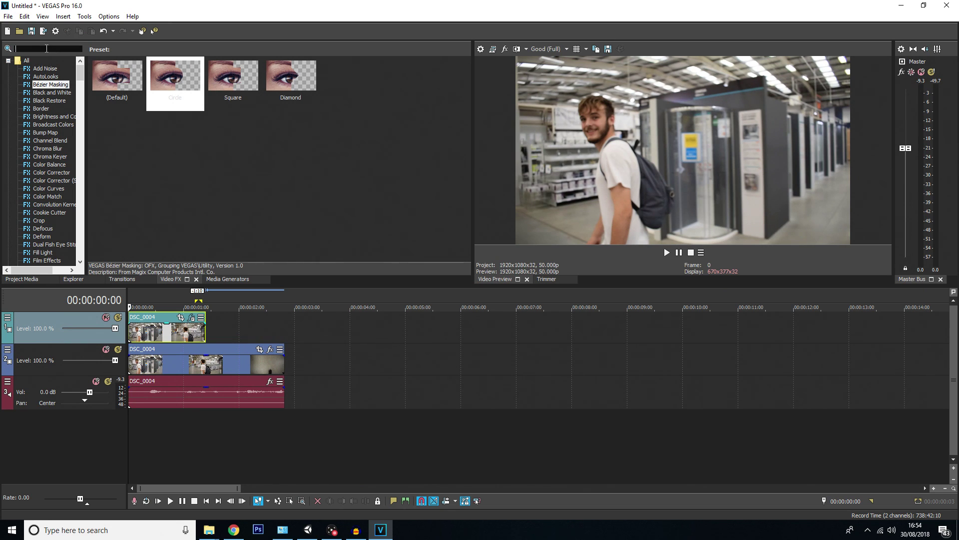
type("p")
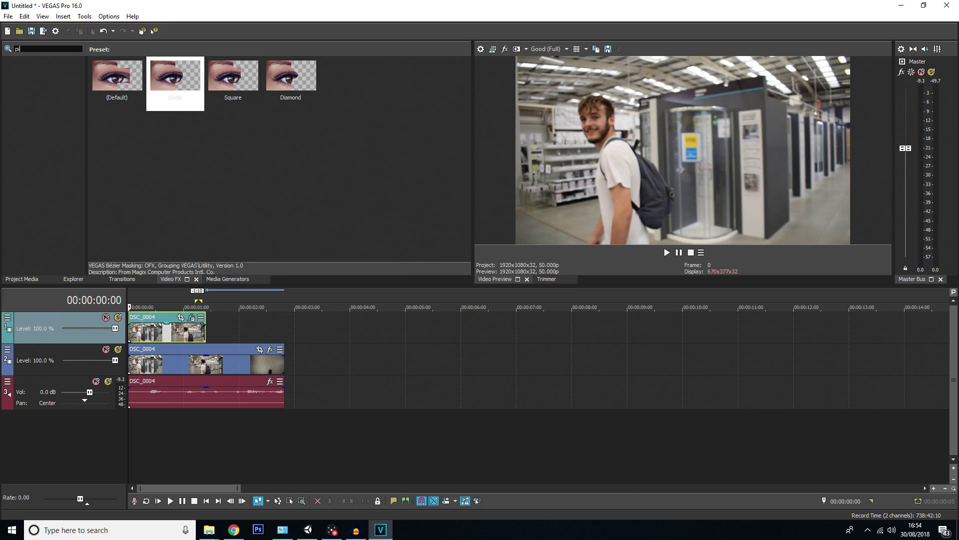
type("ix")
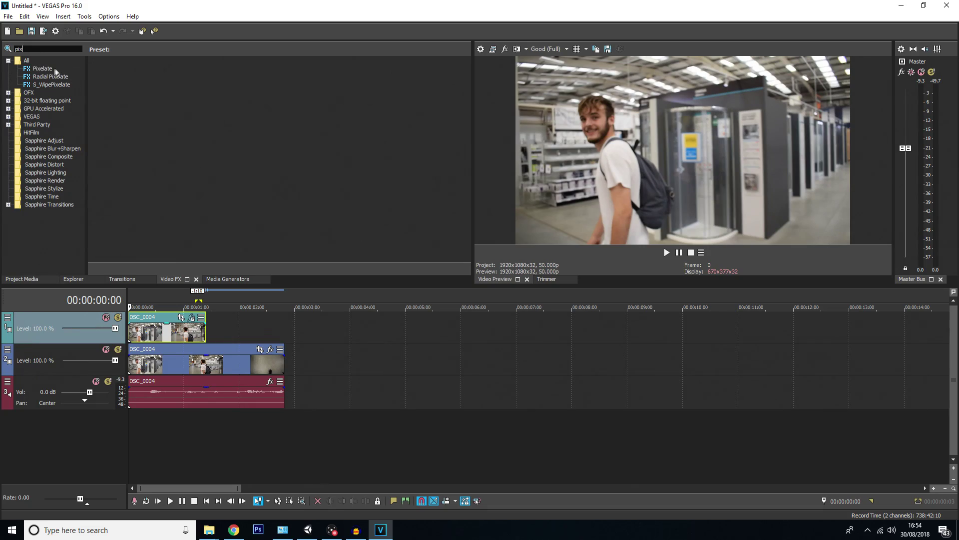
left_click(42, 69)
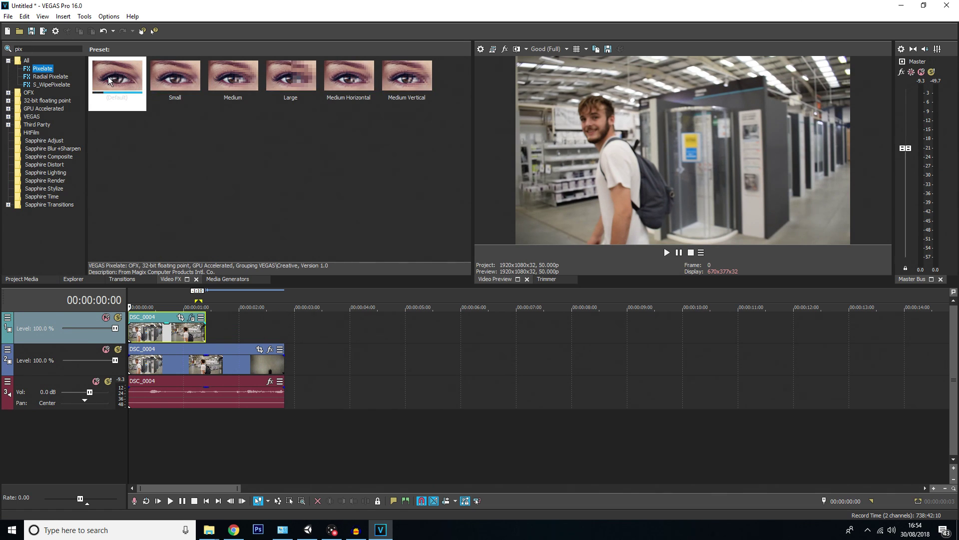
Step: Apply Pixelate to the top DSC_0004 clip with horizontal 0.939 and vertical 0.952
left_click_drag(110, 79, 186, 331)
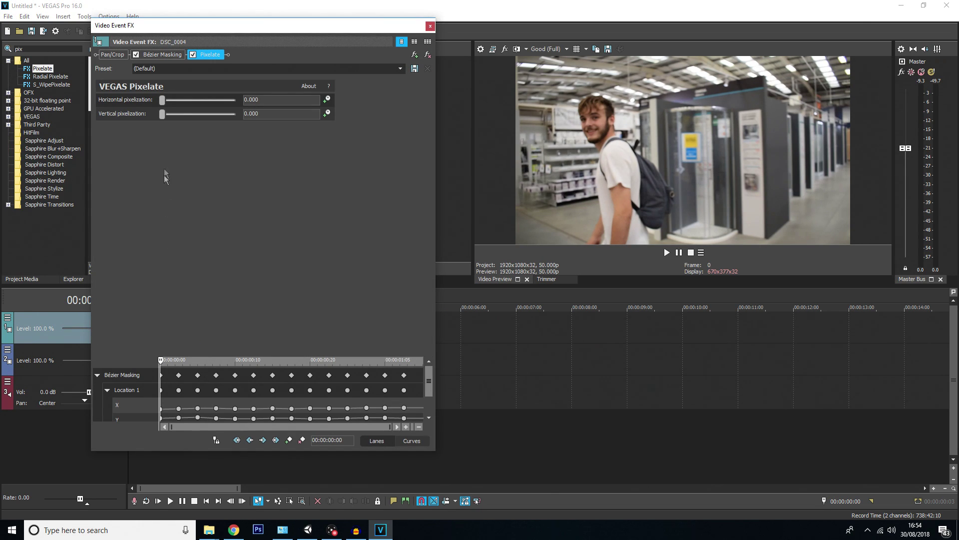
left_click_drag(163, 100, 223, 113)
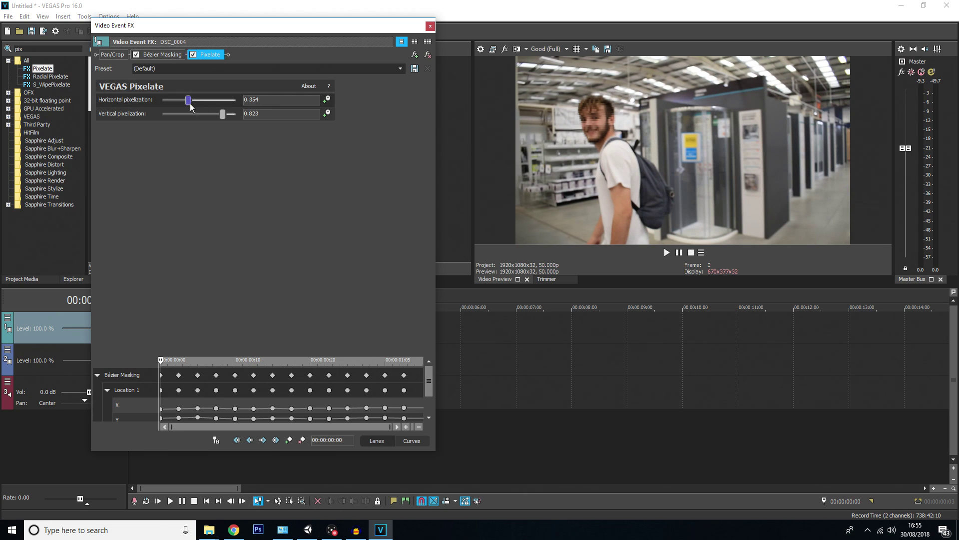
left_click_drag(187, 100, 228, 114)
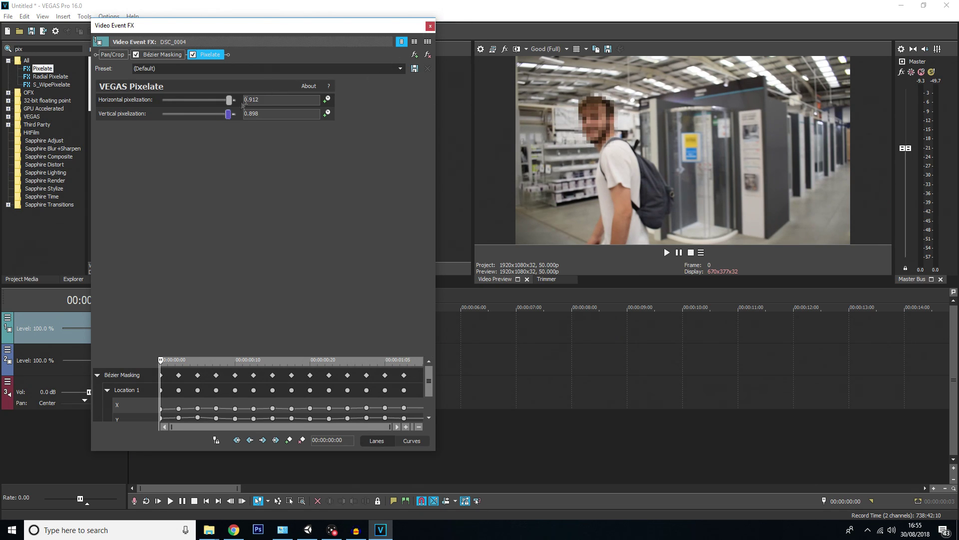
Step: Close the Video Event FX window and play the clip twice to review the pixelated face
left_click(430, 26)
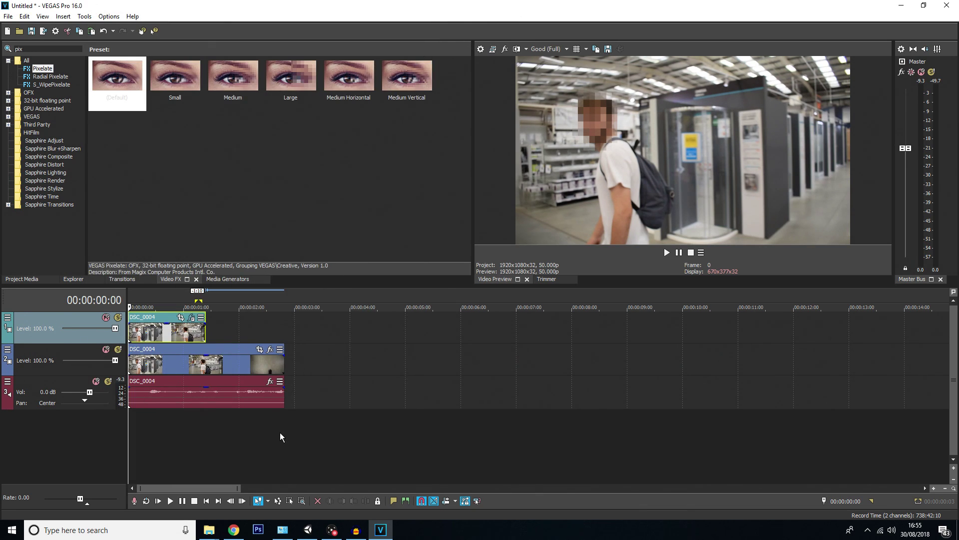
key("space")
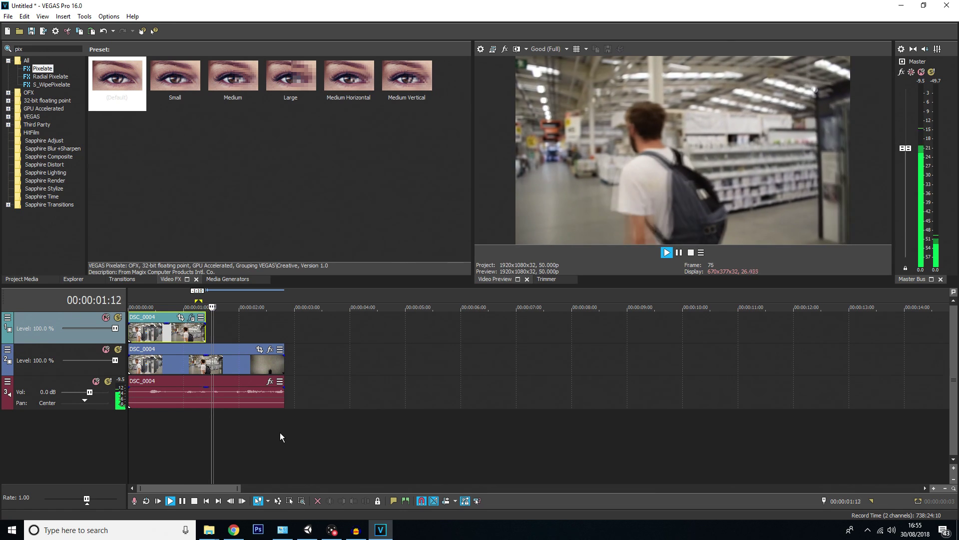
key("space")
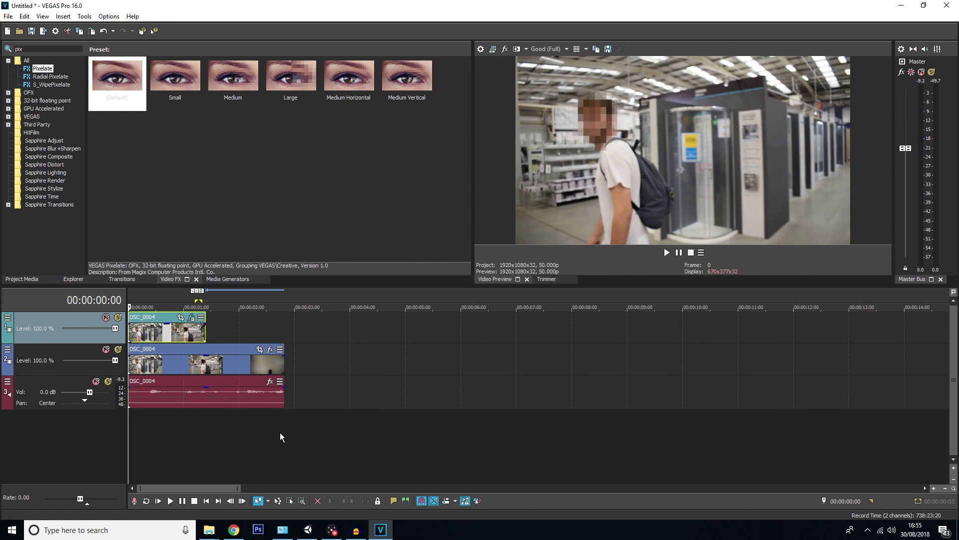
key("space")
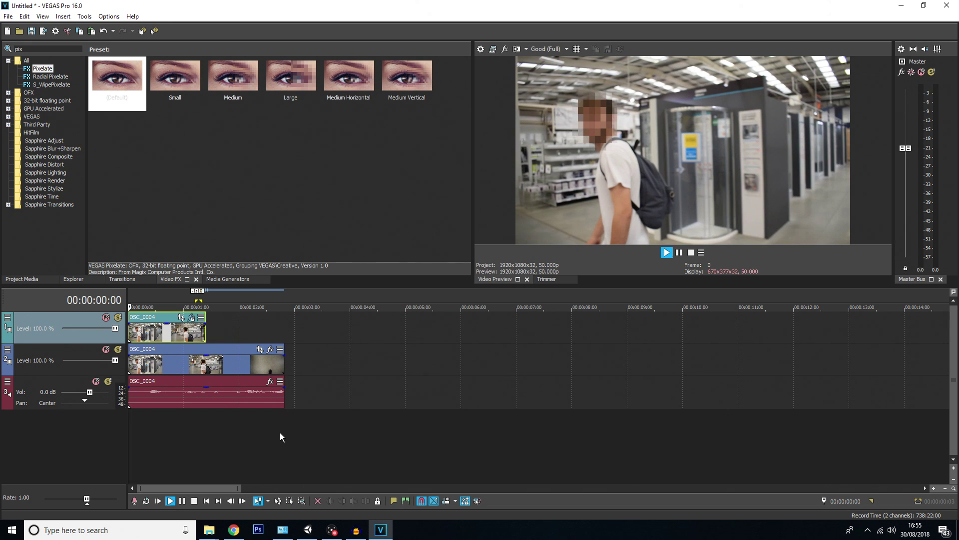